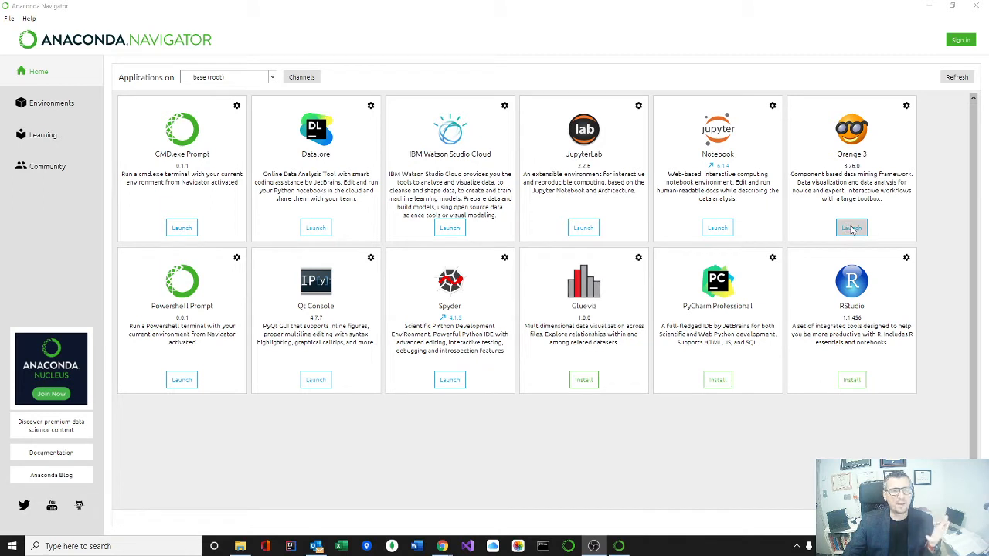
Step: Launch Orange 3 and start a new workflow with a CSV File Import widget on the canvas
click(853, 229)
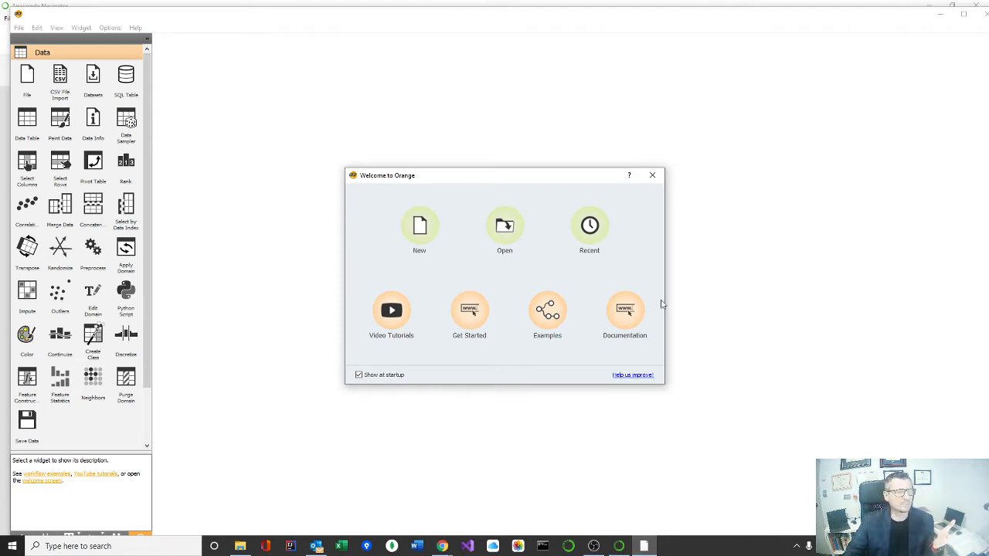
click(423, 228)
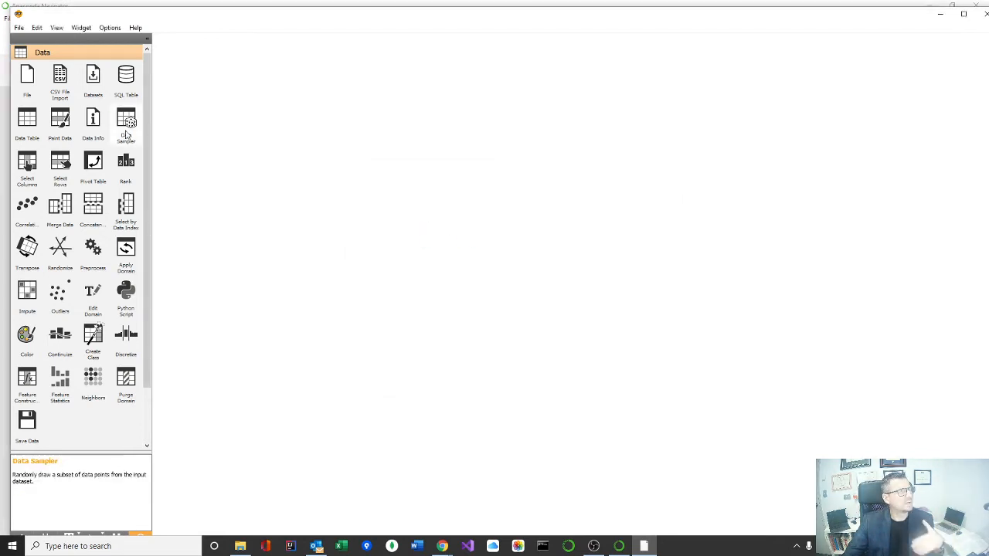
click(55, 77)
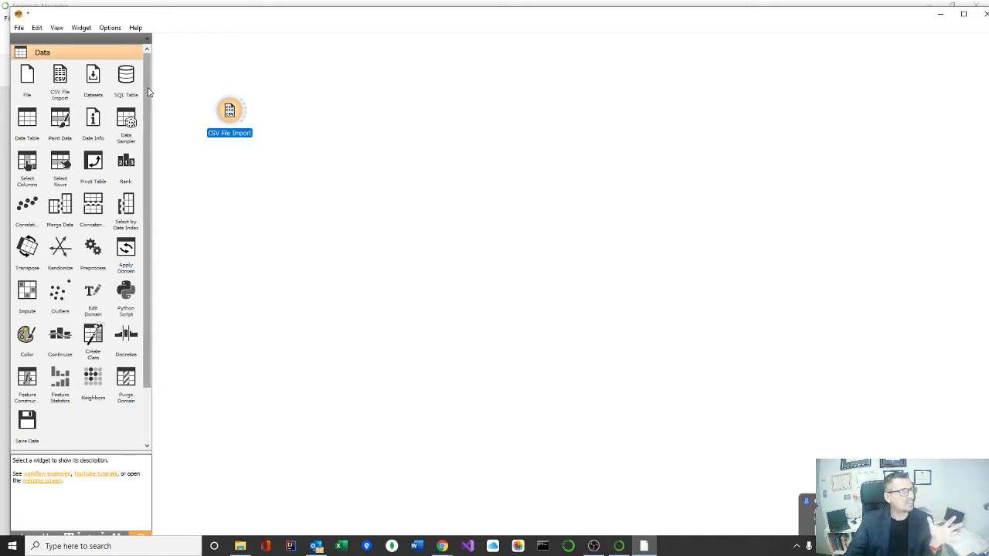
Step: Examine the available widgets in the Data, Visualize, Model, Evaluate and Unsupervised categories
scroll(149, 91, down, 3)
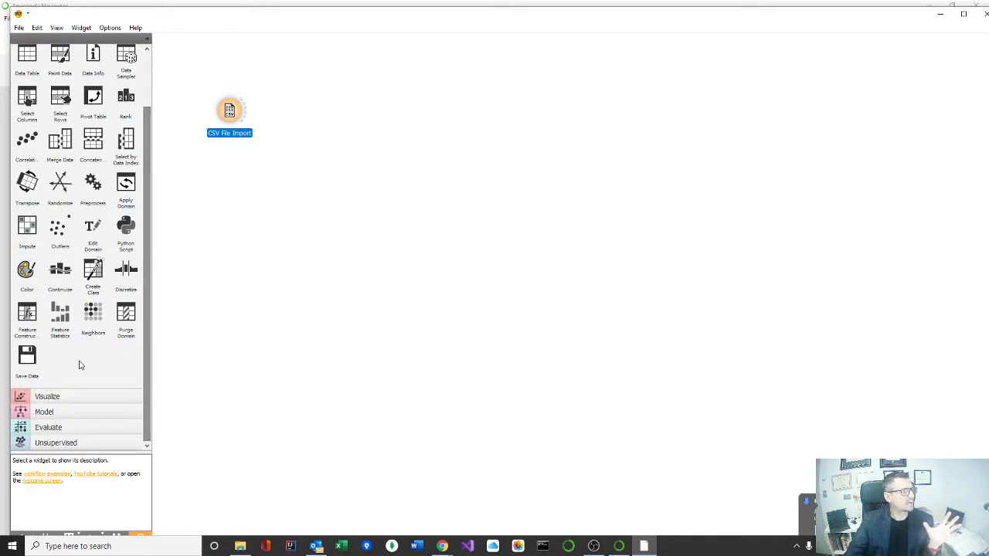
click(47, 395)
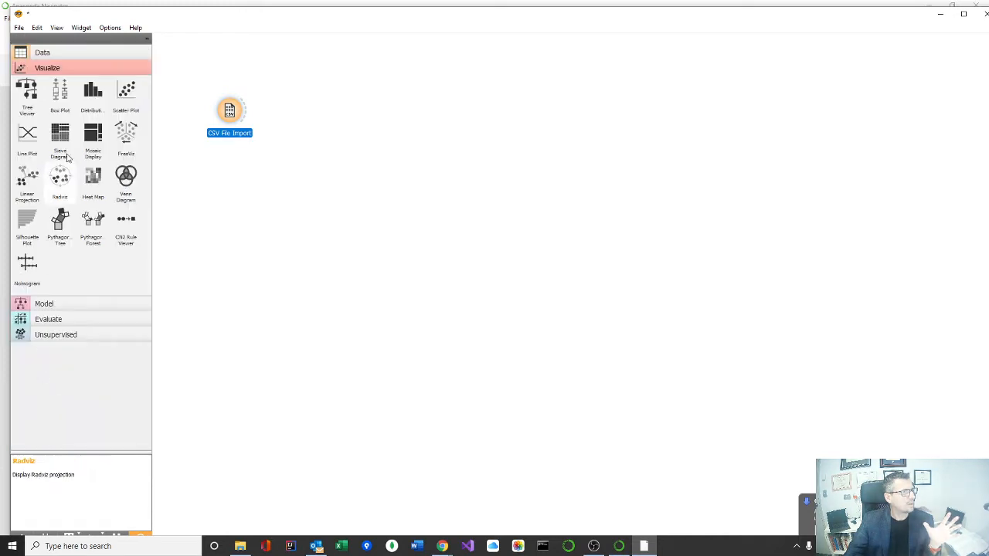
click(52, 305)
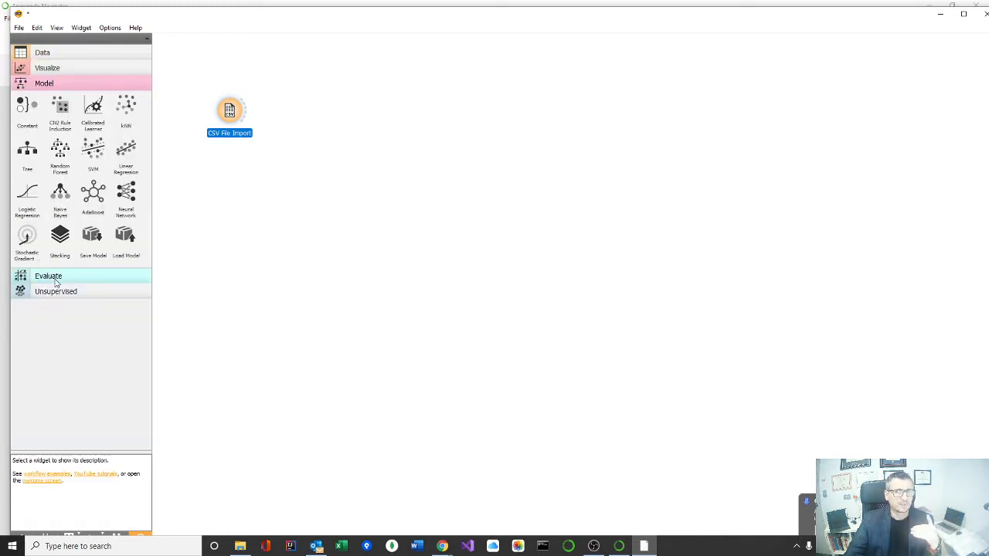
click(57, 279)
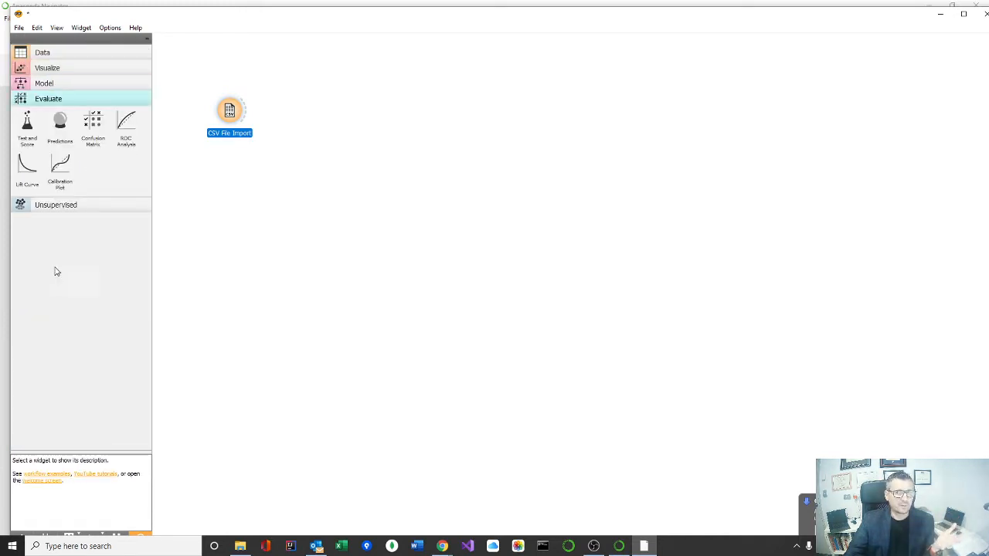
click(51, 207)
click(54, 54)
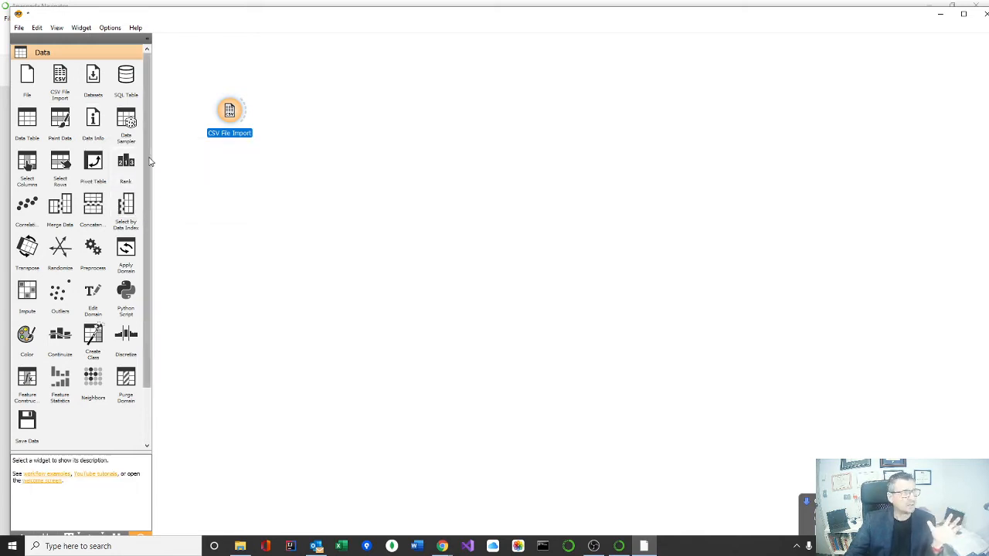
scroll(150, 166, down, 2)
click(66, 393)
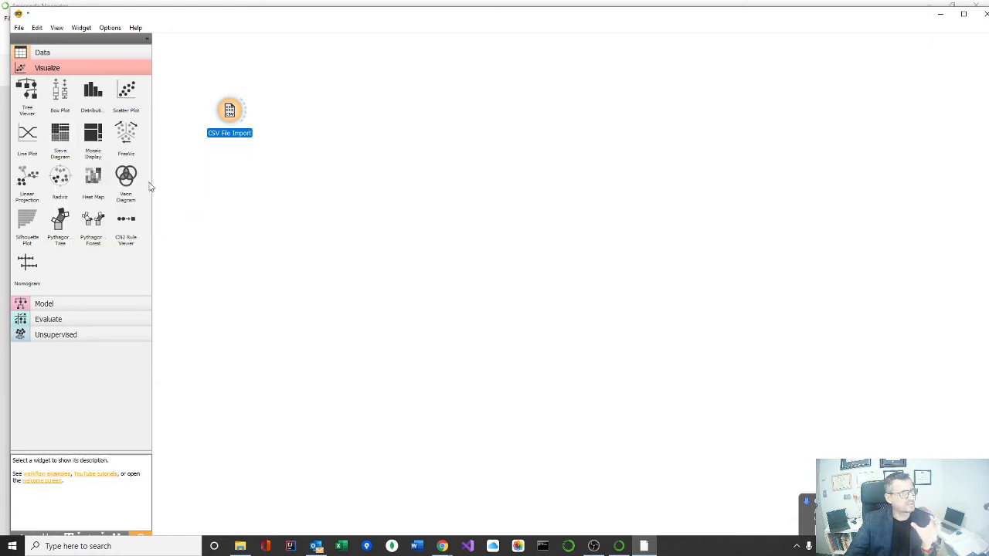
click(23, 305)
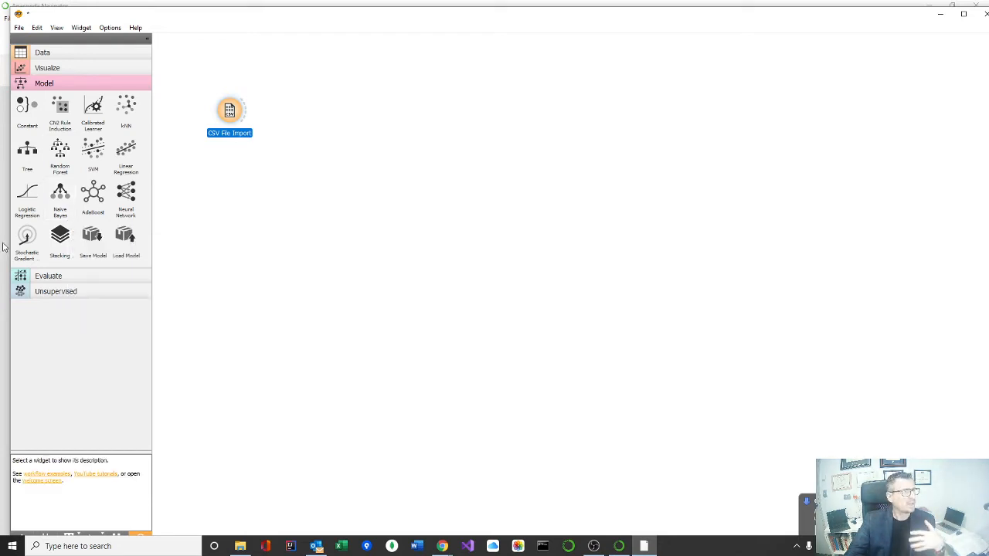
click(50, 277)
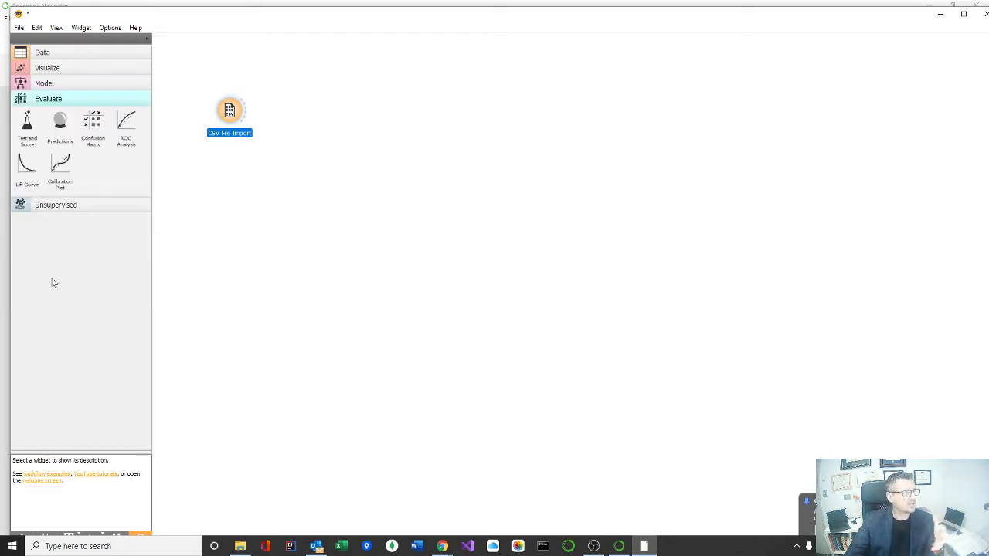
click(83, 205)
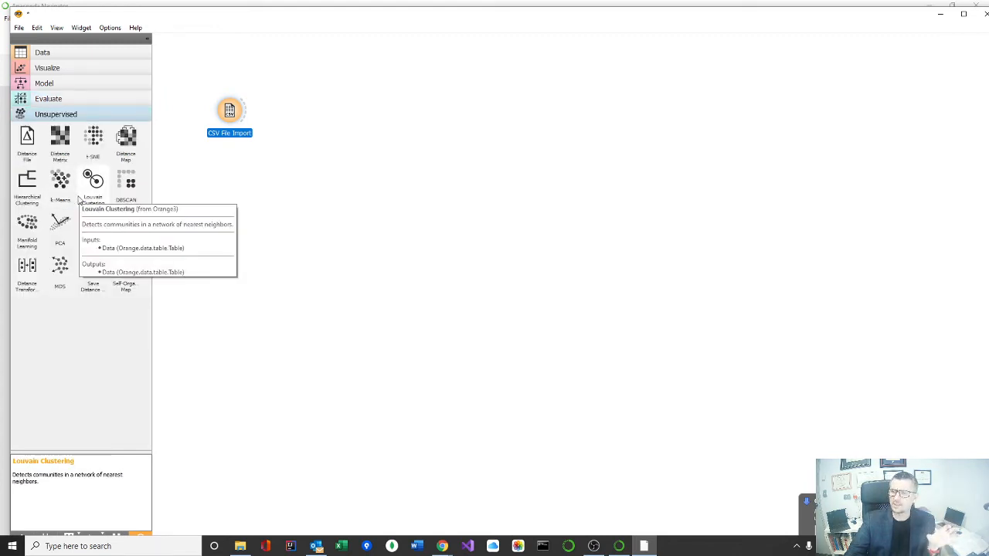
Step: Add a Data Table widget to the canvas and feed it the output of CSV File Import
click(46, 53)
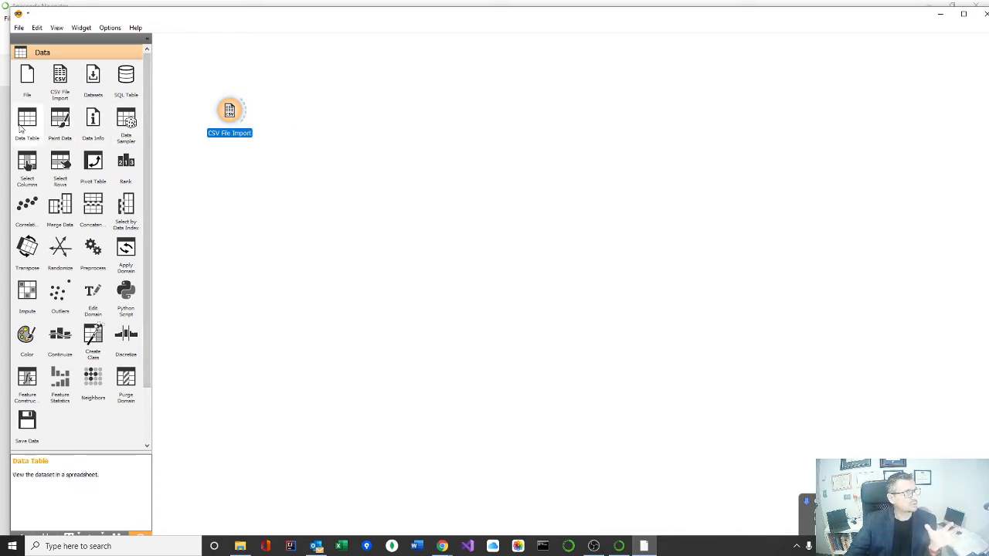
drag(26, 124, 315, 78)
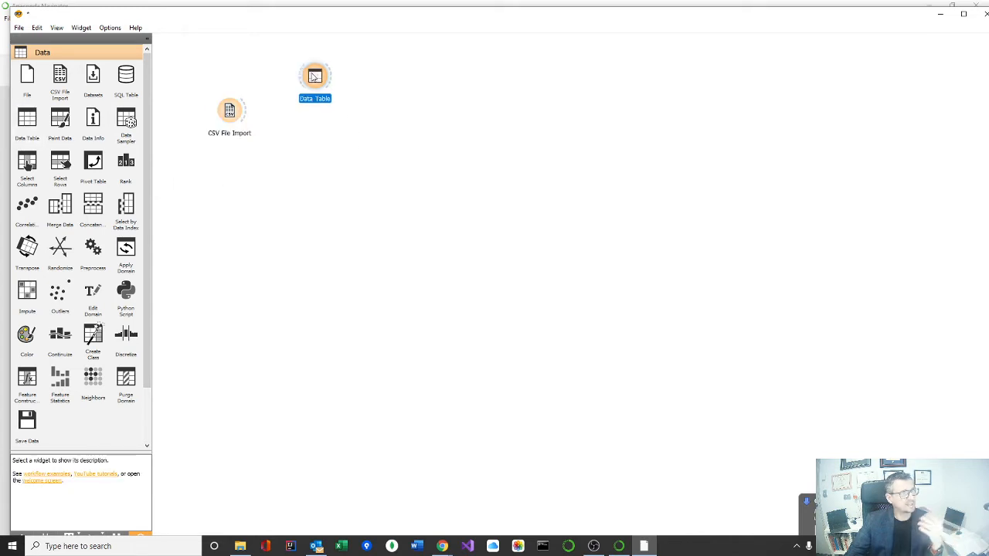
drag(248, 116, 305, 87)
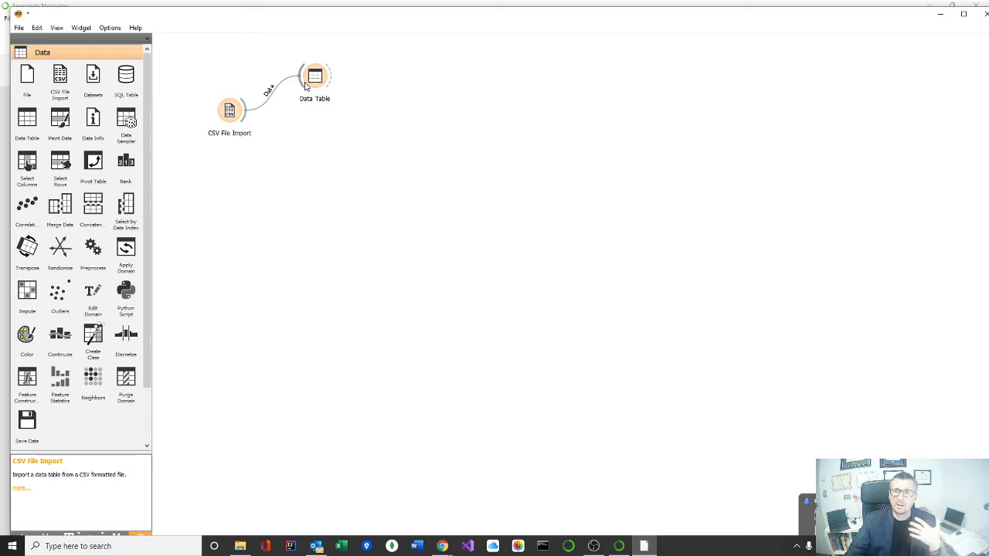
Step: View the imported records and columns in the Data Table widget, then close its window
double_click(315, 80)
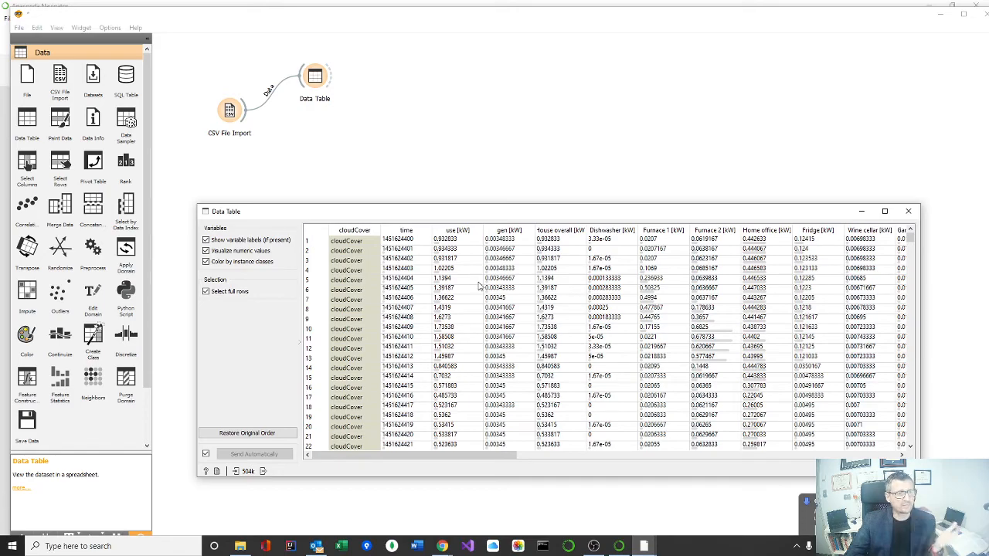
drag(480, 456, 421, 448)
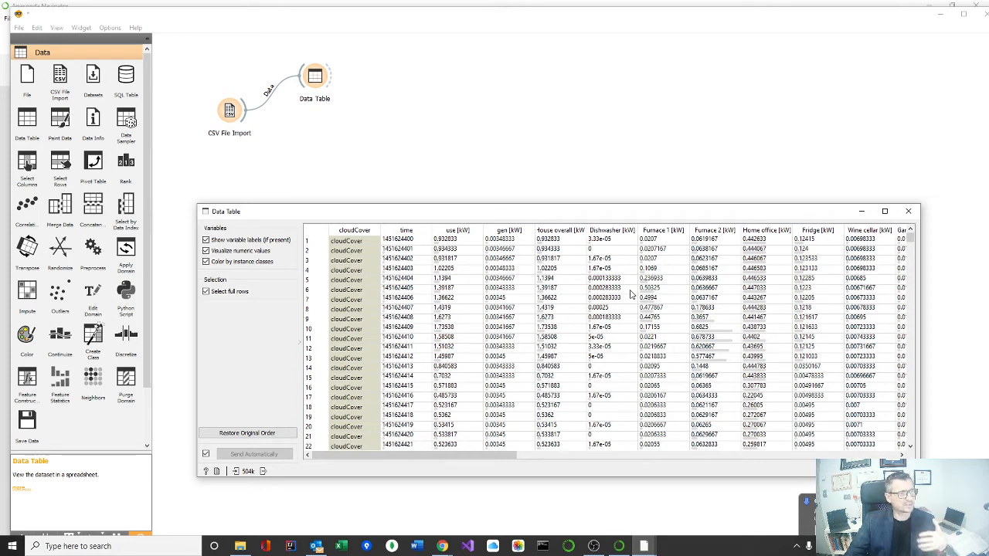
click(910, 211)
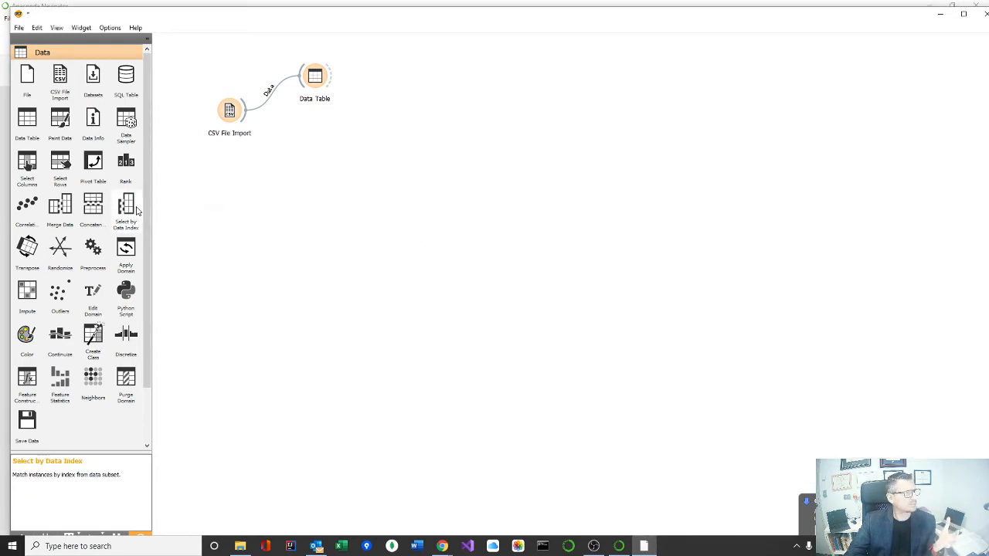
Step: Add a Distributions widget below the Data Table and link CSV File Import to its data input
scroll(149, 362, down, 1)
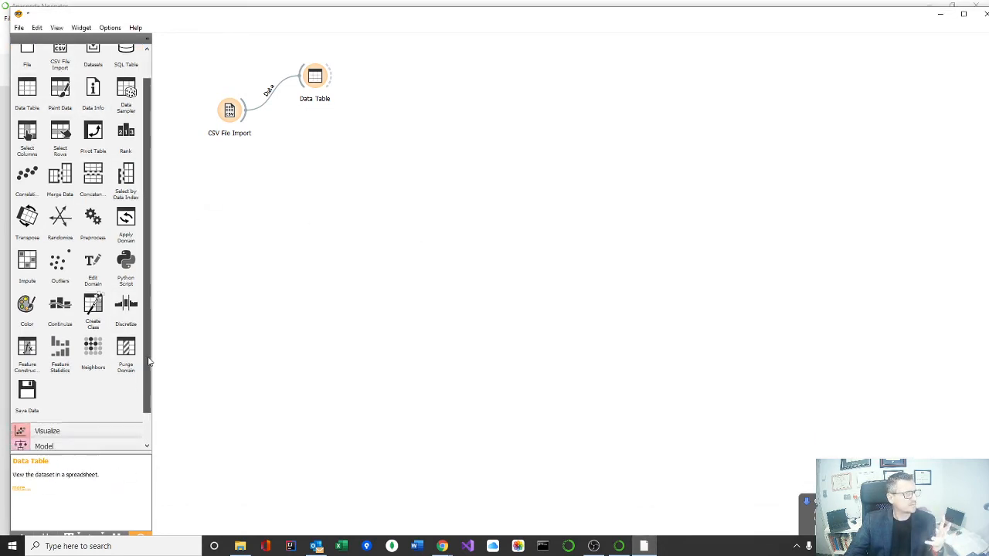
scroll(149, 362, down, 1)
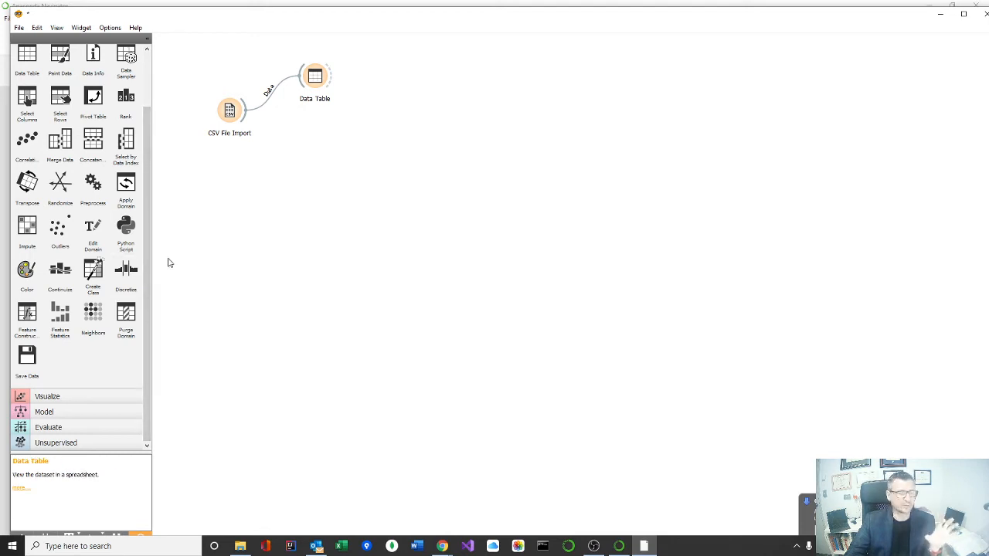
click(49, 398)
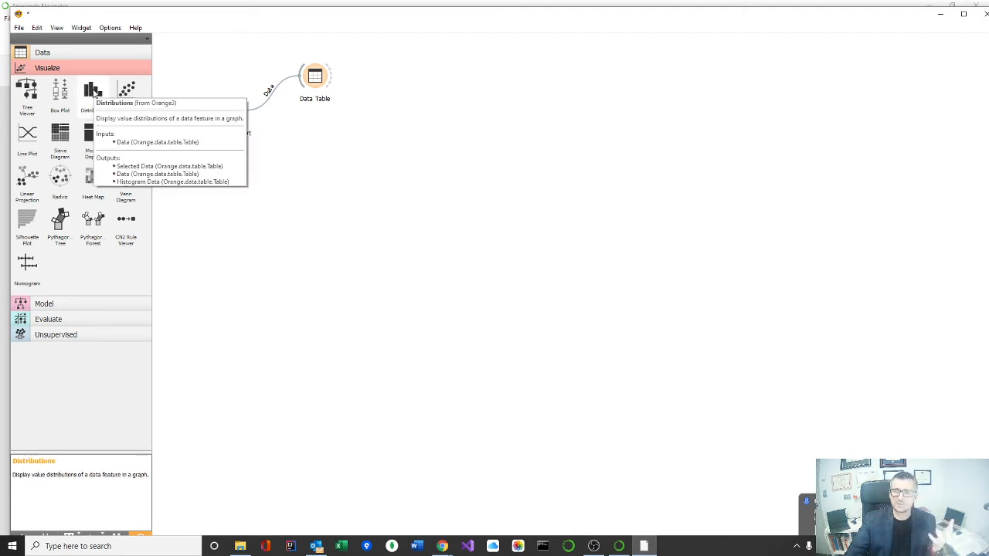
drag(93, 91, 315, 183)
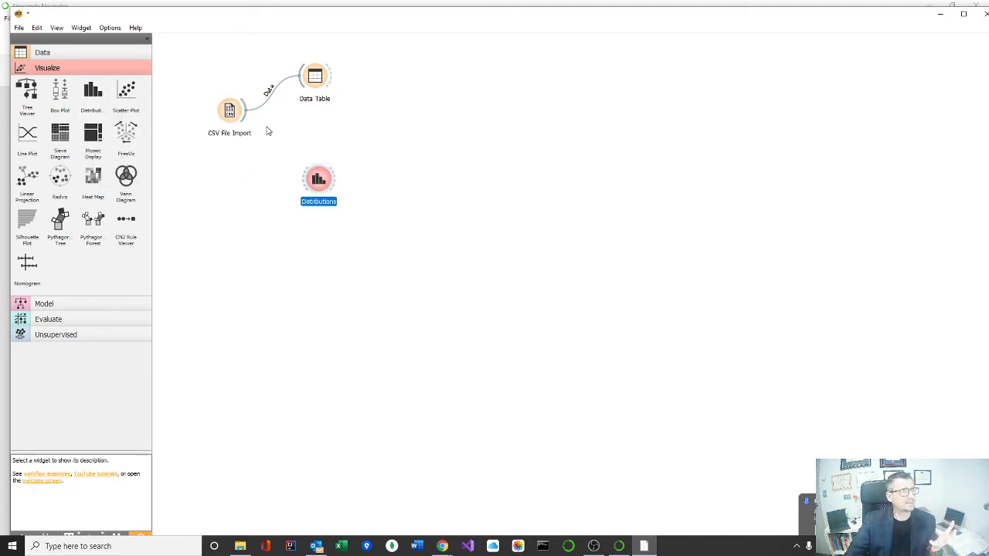
drag(244, 114, 306, 181)
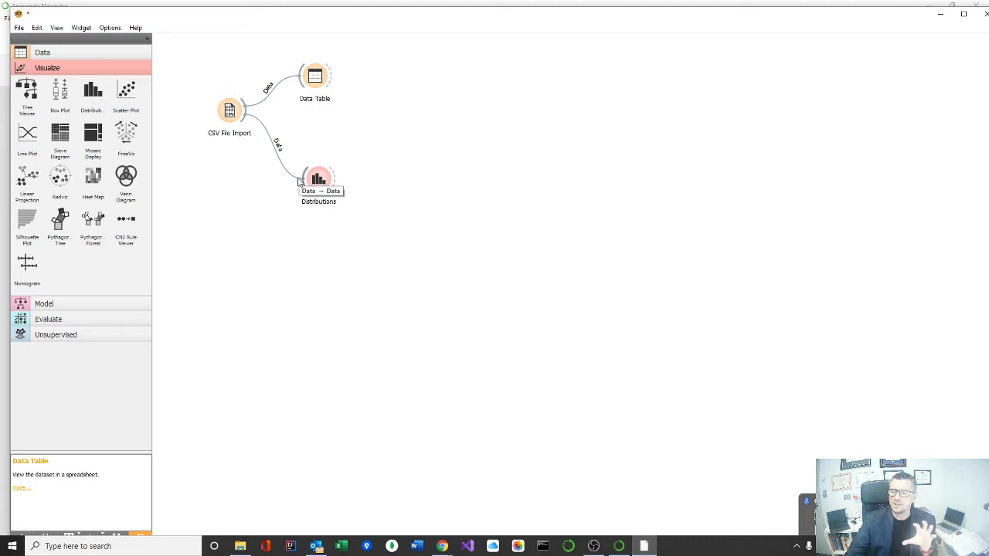
Step: Spread out the workflow, with Data Table above, Distributions below, and CSV File Import between their heights on the input side
drag(315, 88, 418, 96)
drag(322, 181, 438, 355)
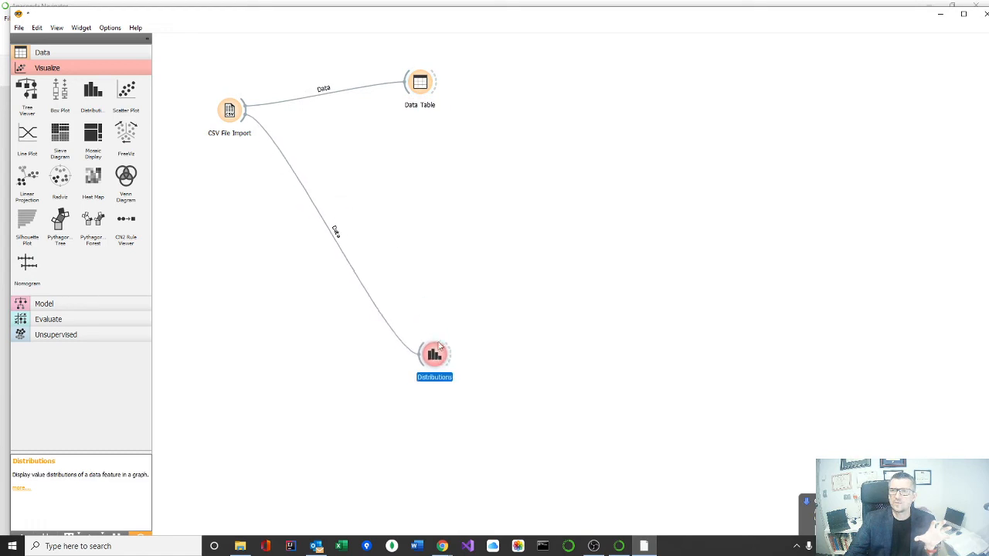
drag(416, 85, 430, 106)
drag(236, 112, 247, 227)
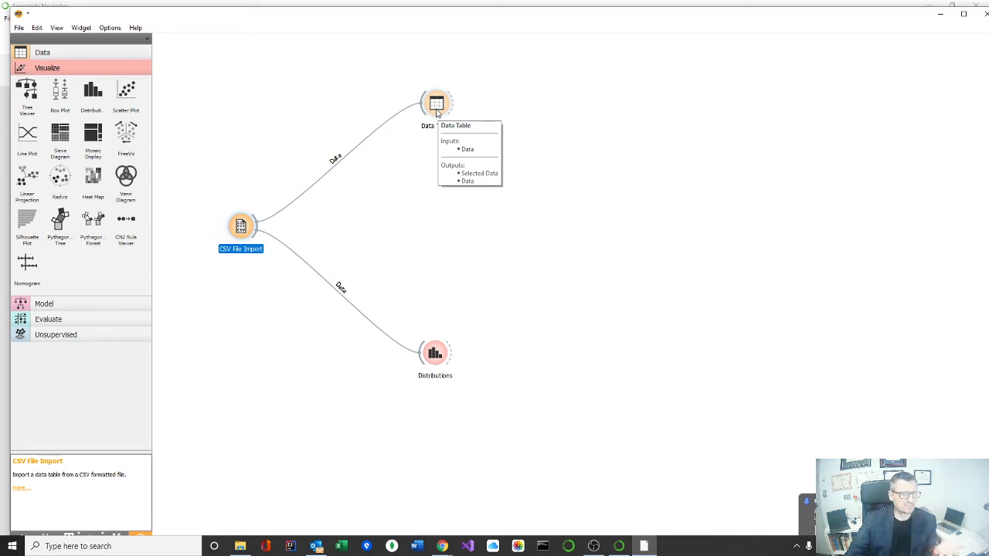
Step: Inspect the distributions of House overall [kW] and Dishwasher [kW] in the Distributions widget and close it
double_click(435, 357)
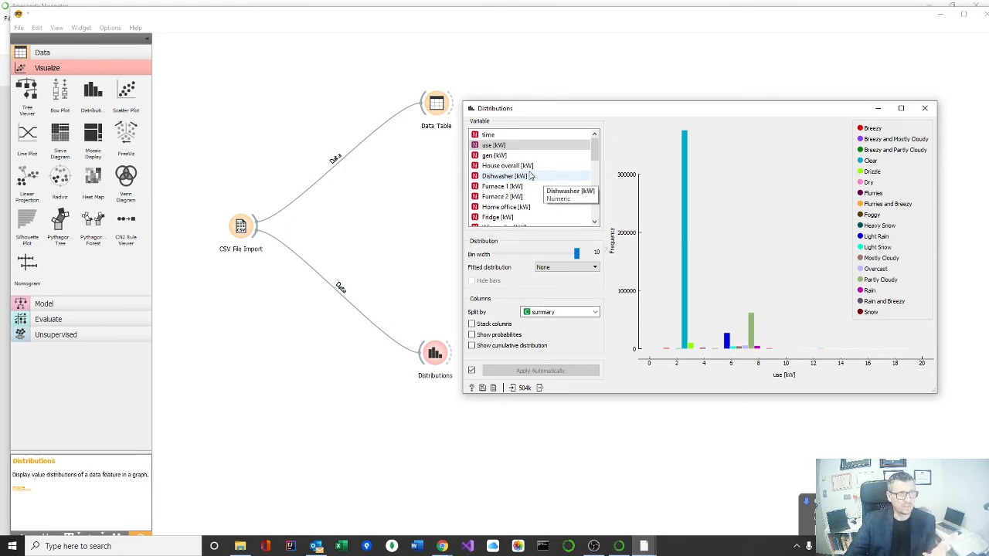
key(Down)
key(Down)
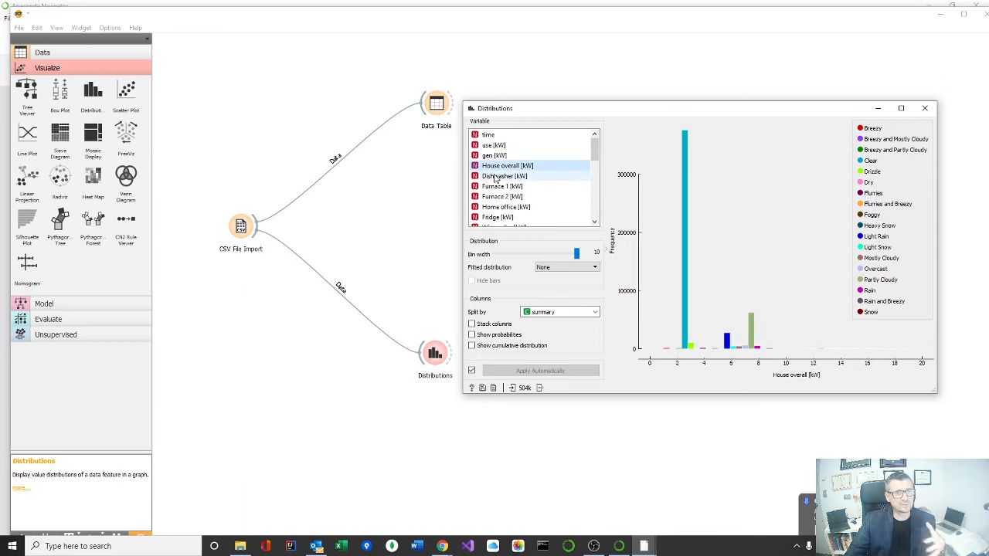
key(Down)
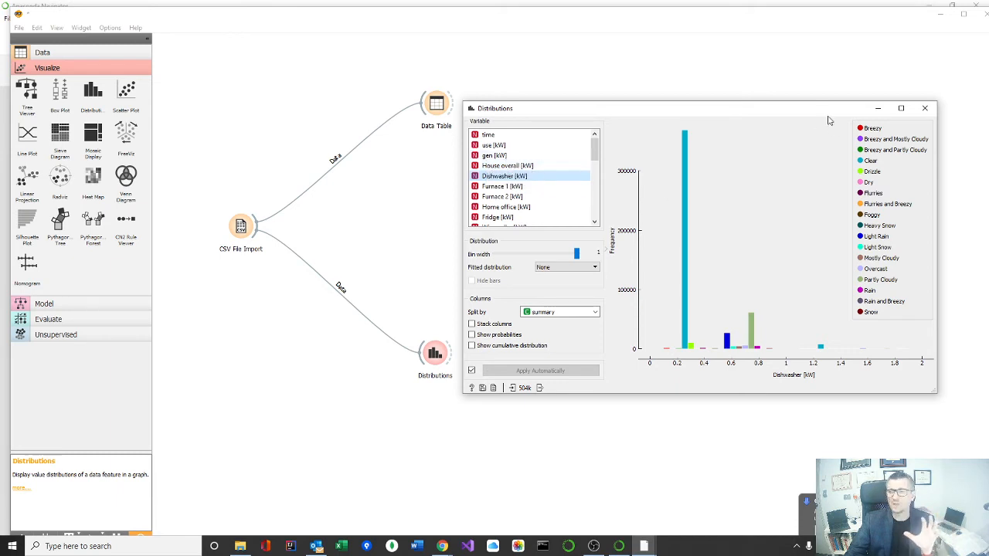
click(925, 108)
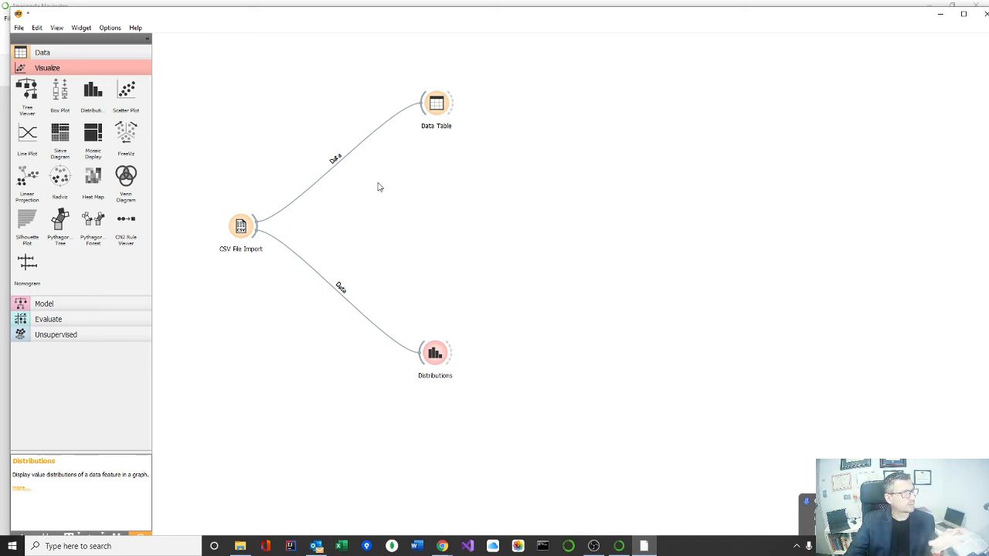
click(18, 28)
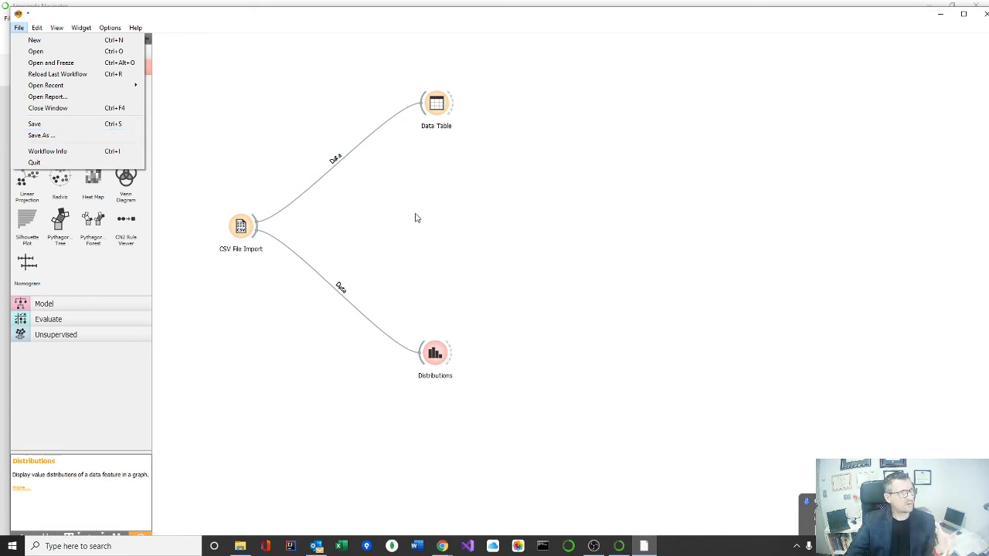
click(534, 216)
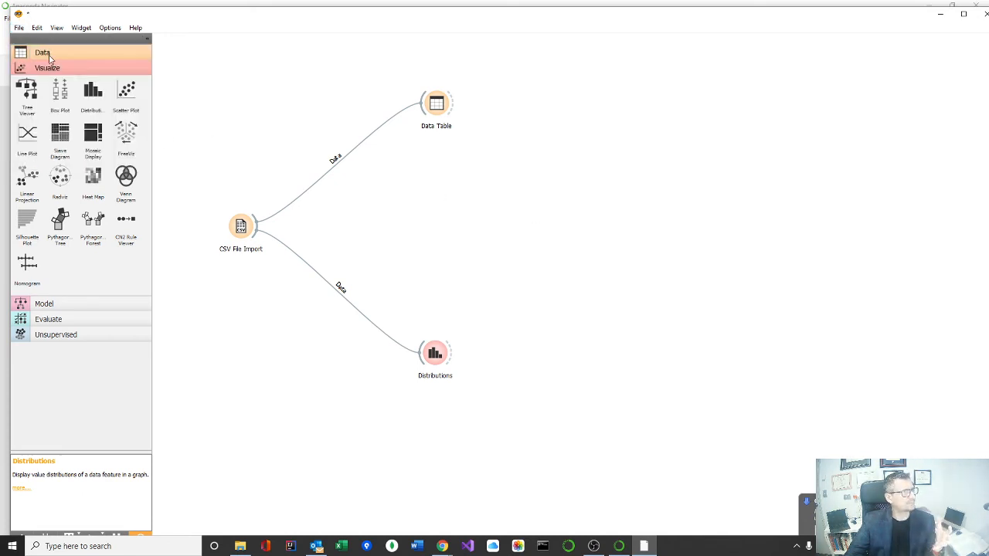
Step: Add a Rank widget between Data Table and Distributions and connect CSV File Import to it
click(48, 56)
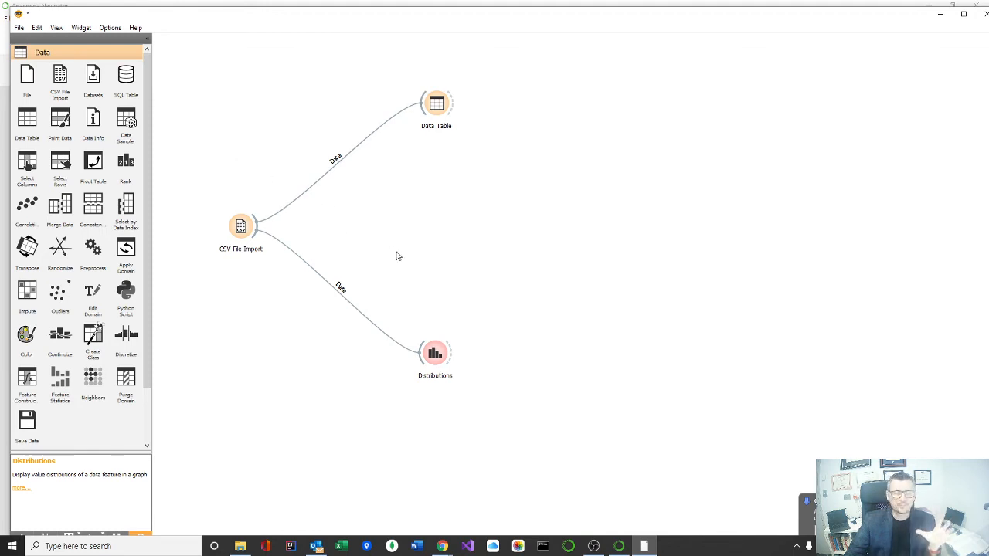
click(245, 232)
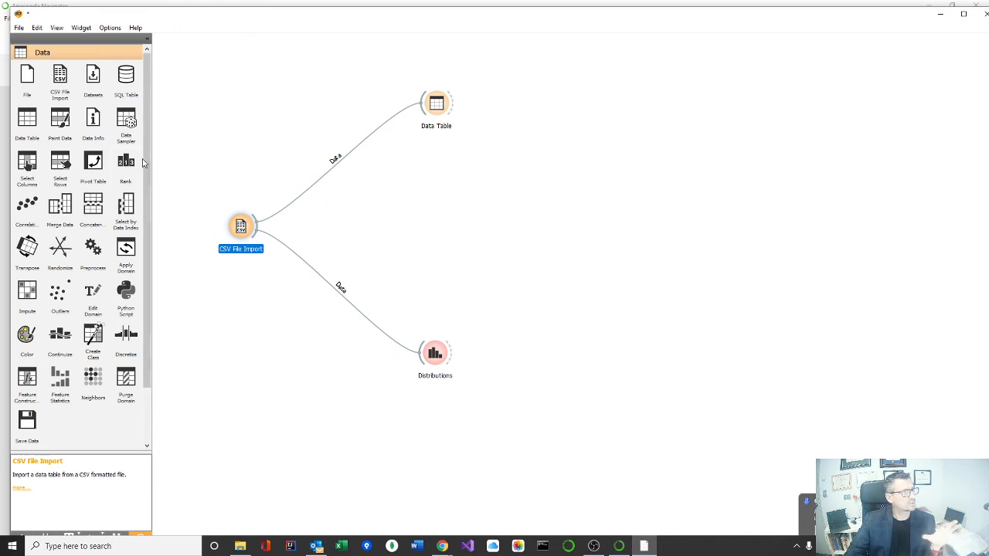
drag(131, 169, 403, 224)
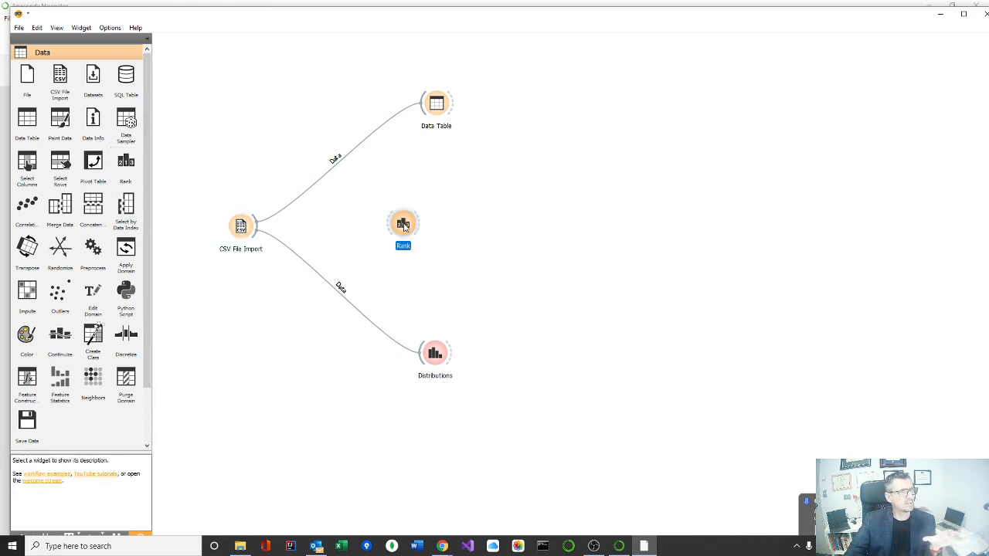
drag(257, 228, 400, 226)
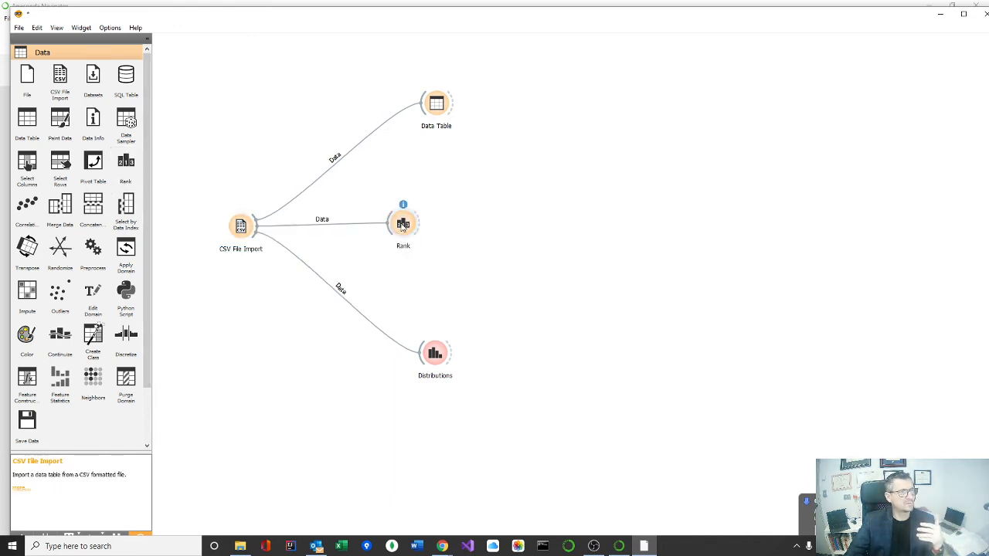
Step: Select the attributes Wine cellar [kW], Dishwasher [kW] and time in the Rank widget and close it
double_click(408, 230)
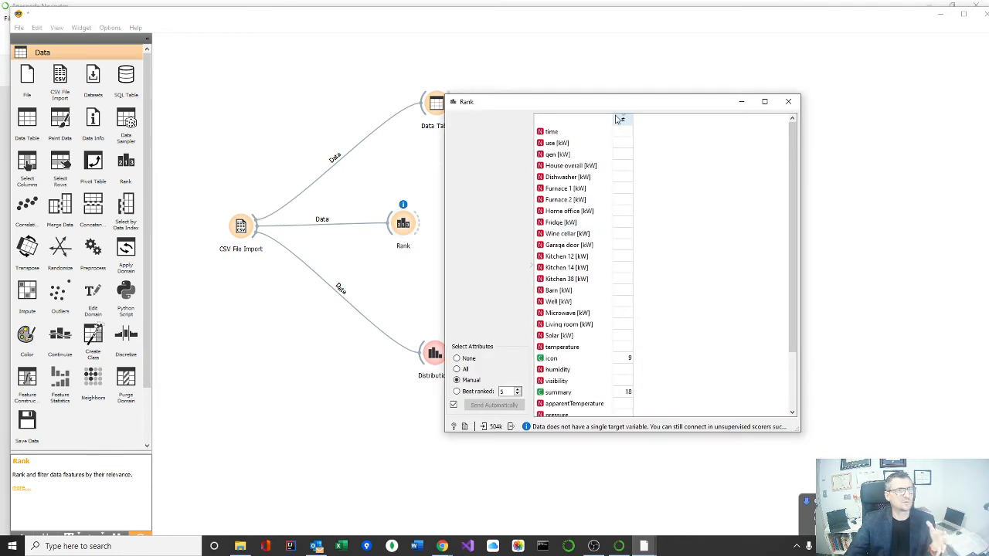
drag(622, 103, 656, 101)
click(652, 176)
click(631, 235)
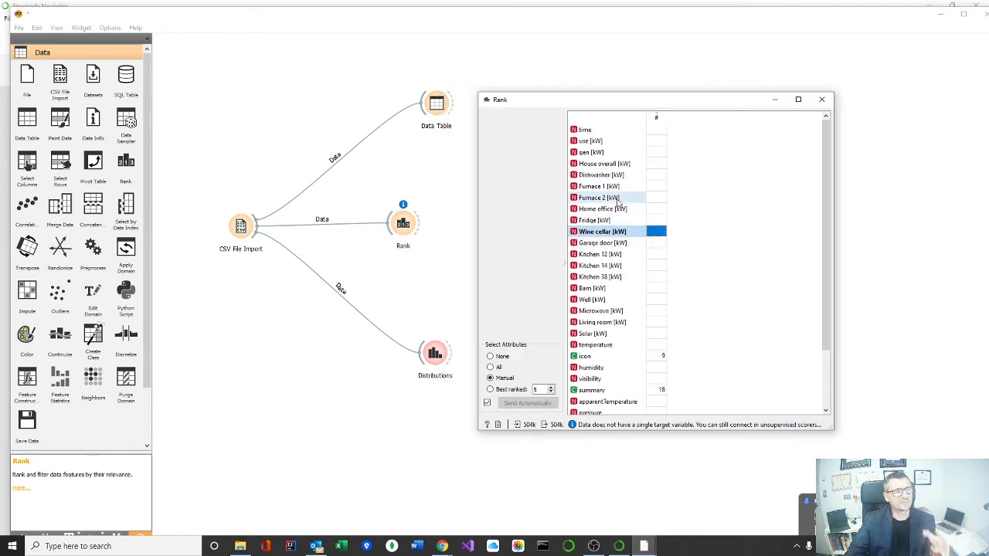
ctrl+click(616, 177)
ctrl+click(599, 130)
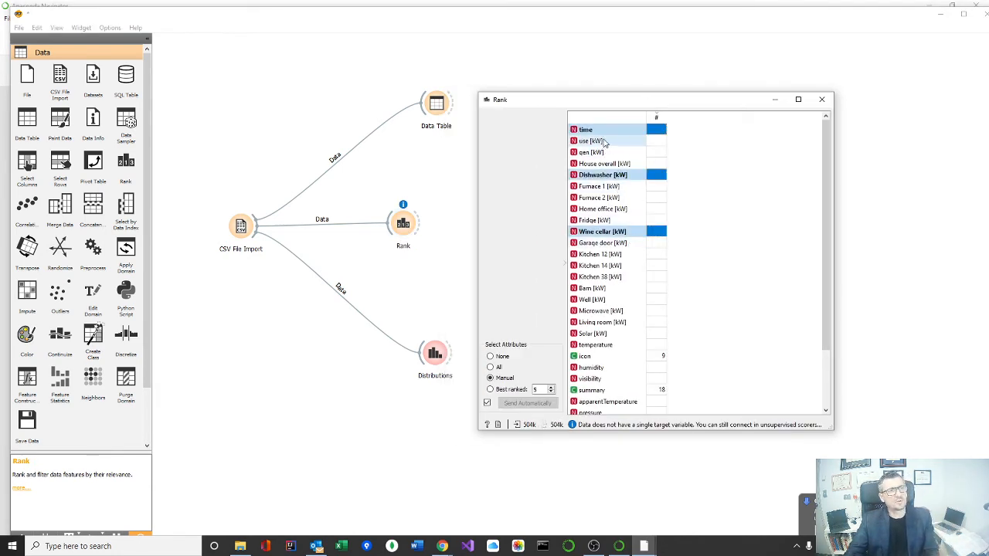
click(824, 100)
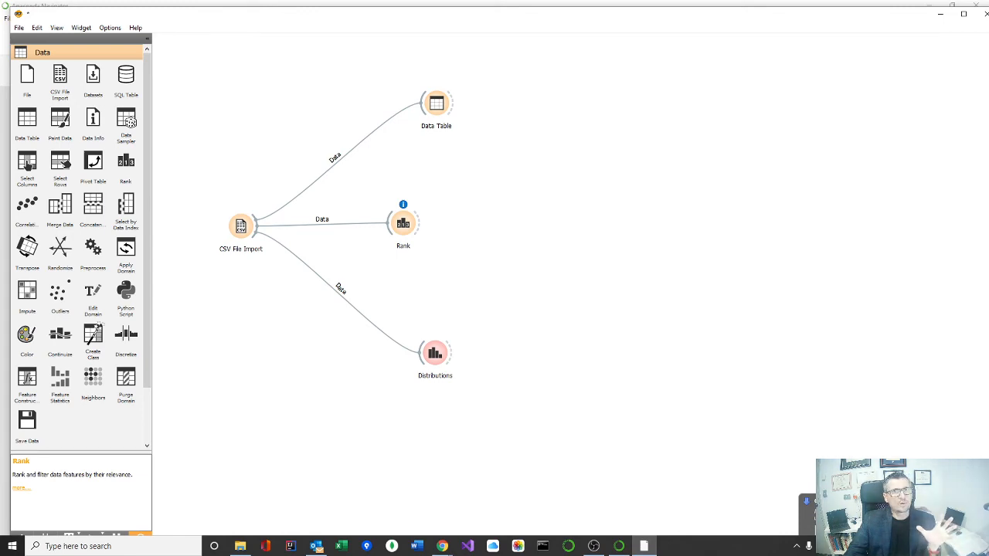
Step: Close Orange with the current workflow and launch Orange 3 again from Anaconda Navigator
click(984, 14)
click(513, 303)
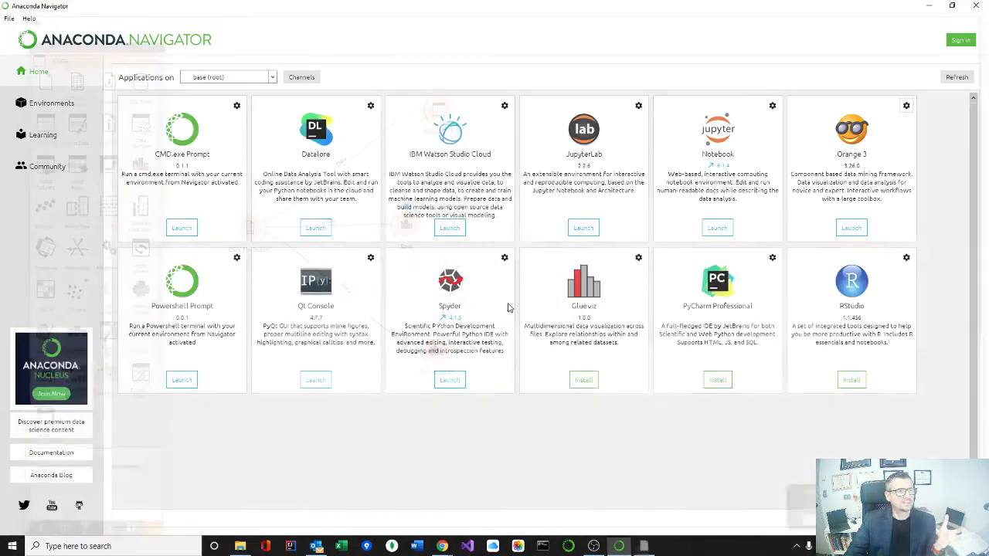
click(857, 227)
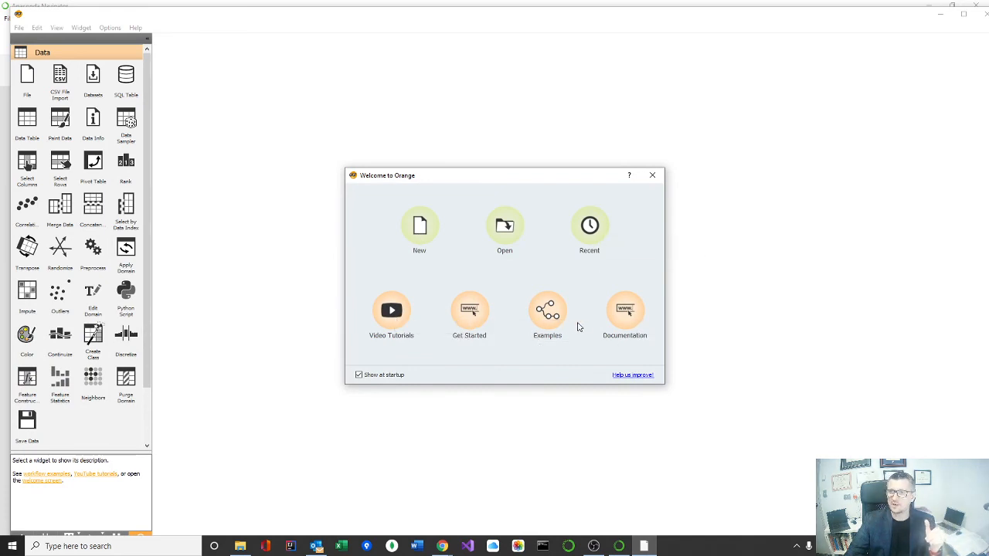
Step: Open the example workflow "Where are Misclassifications?" and show the plot of its Scatter Plot widget
click(548, 309)
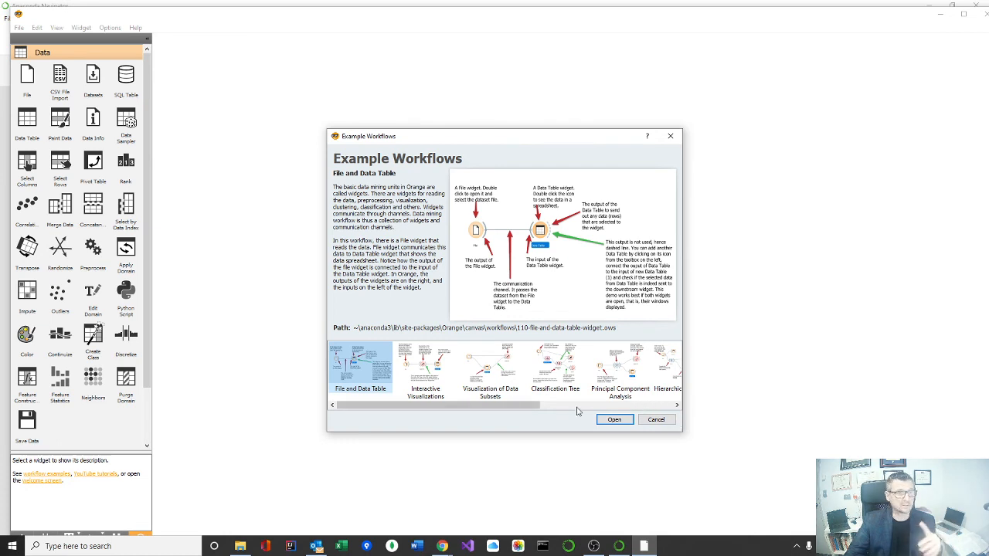
drag(532, 407, 661, 409)
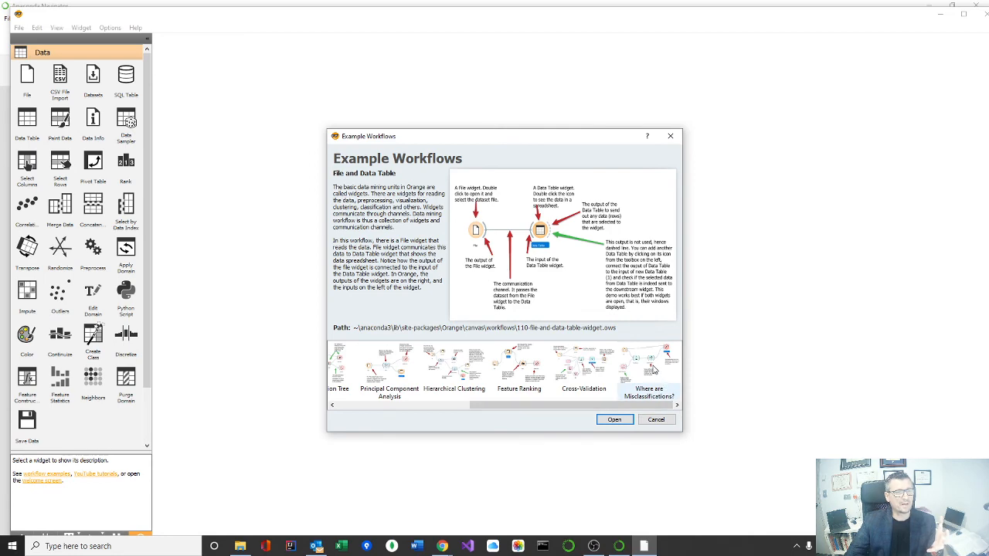
double_click(653, 371)
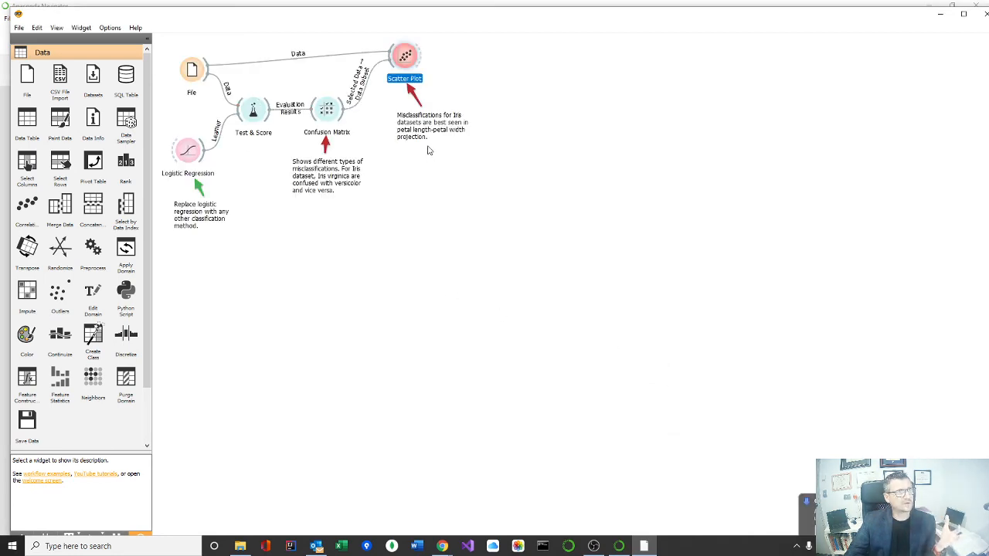
double_click(405, 56)
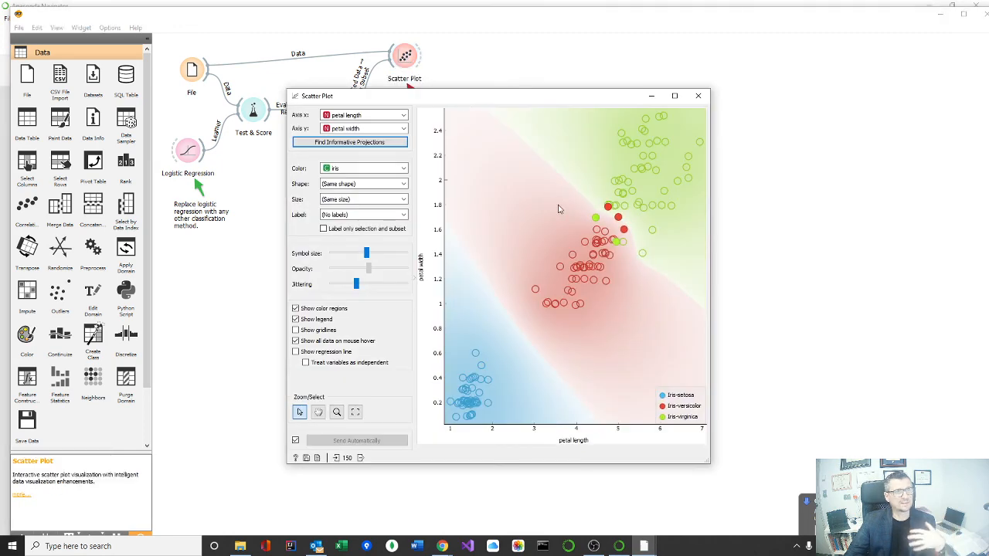